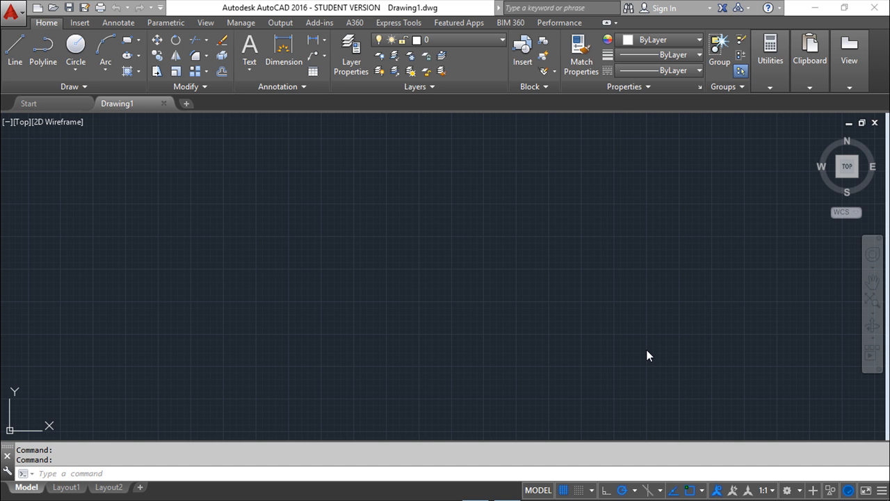
# Step: Draw a rectangle 420 wide by 297 high with its first corner at the origin 0,0
pyautogui.scroll(-2, 593, 335)
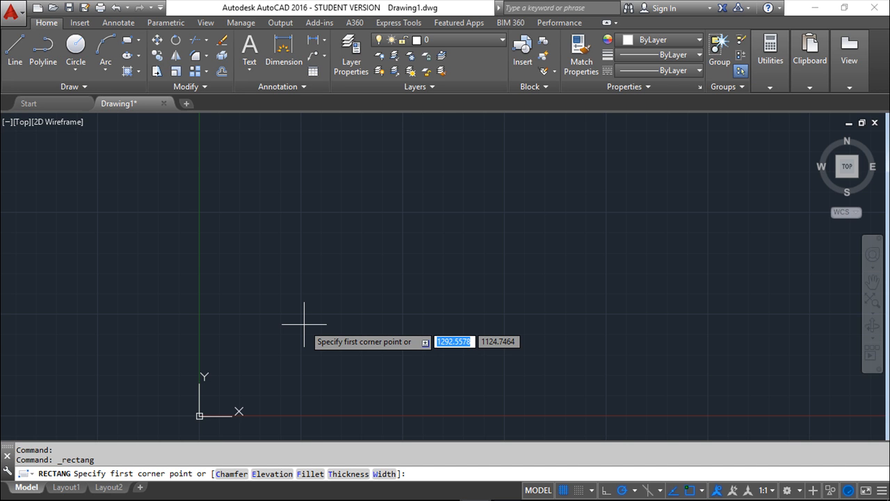
pyautogui.write('0,0,')
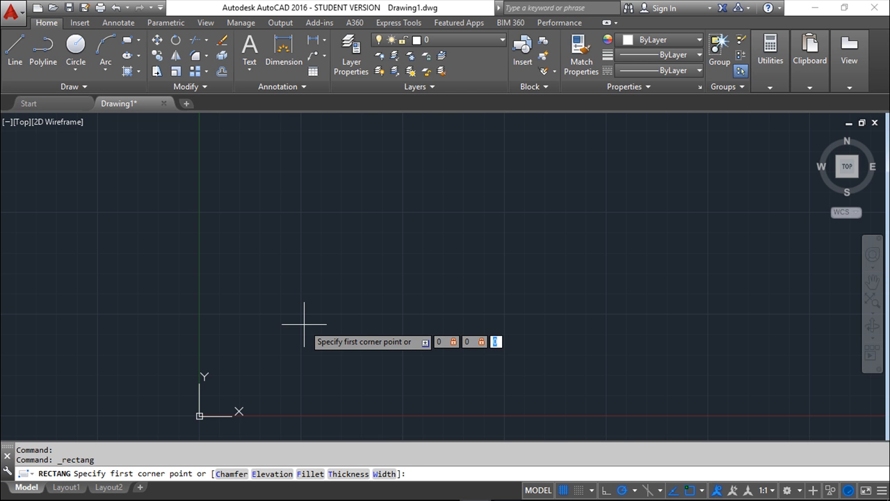
pyautogui.press('Return')
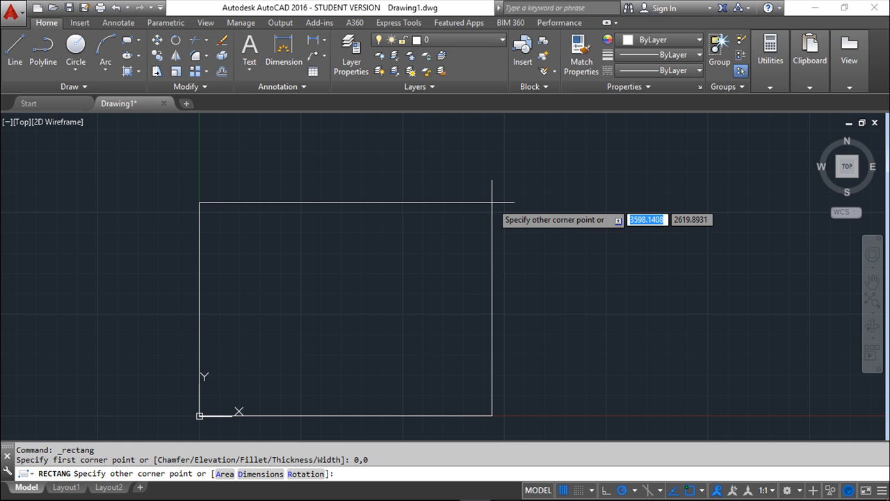
pyautogui.write('420')
pyautogui.press('Tab')
pyautogui.write('297')
pyautogui.press('Return')
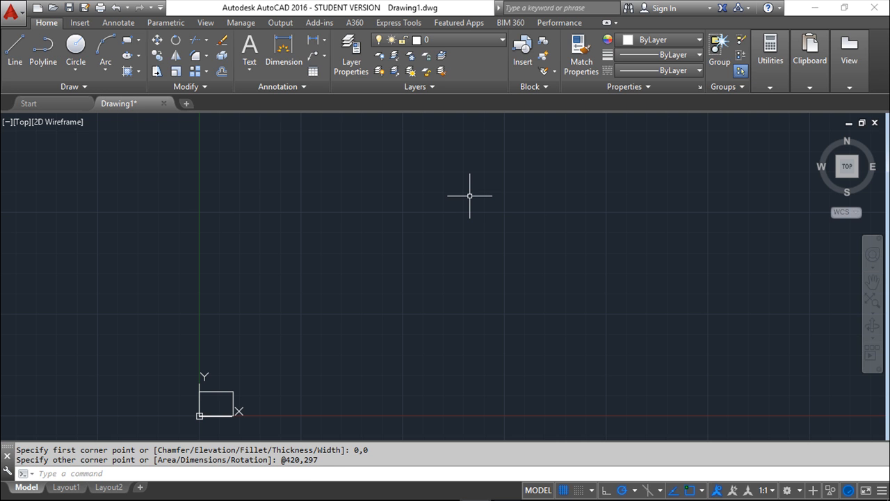
# Step: Zoom to All and frame the whole rectangle with some free space around it
pyautogui.write('z')
pyautogui.press('Return')
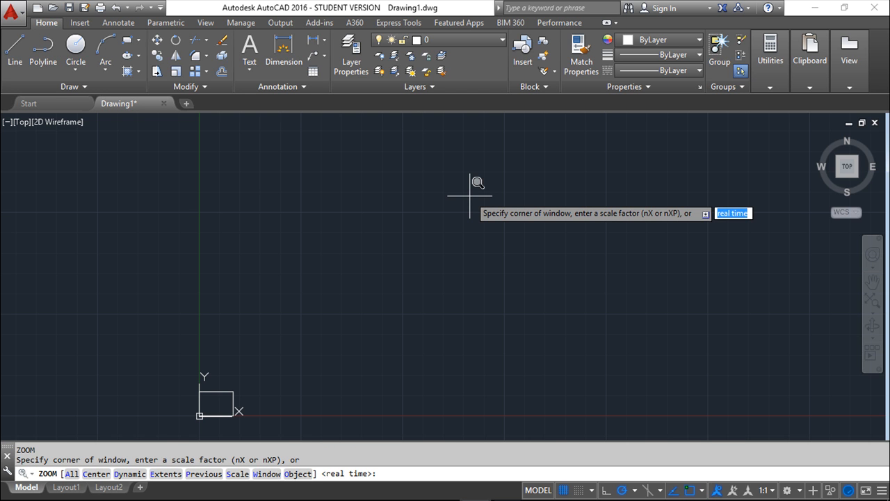
pyautogui.click(72, 474)
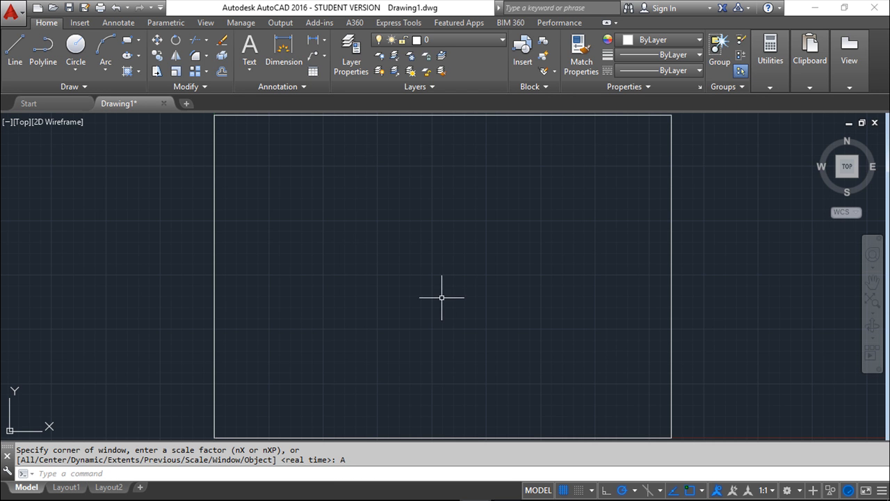
pyautogui.scroll(-2, 428, 318)
pyautogui.moveTo(413, 321)
pyautogui.mouseDown(button='middle')
pyautogui.moveTo(431, 296)
pyautogui.moveTo(453, 292)
pyautogui.mouseUp(button='middle')
pyautogui.scroll(2, 431, 297)
pyautogui.scroll(-2, 412, 306)
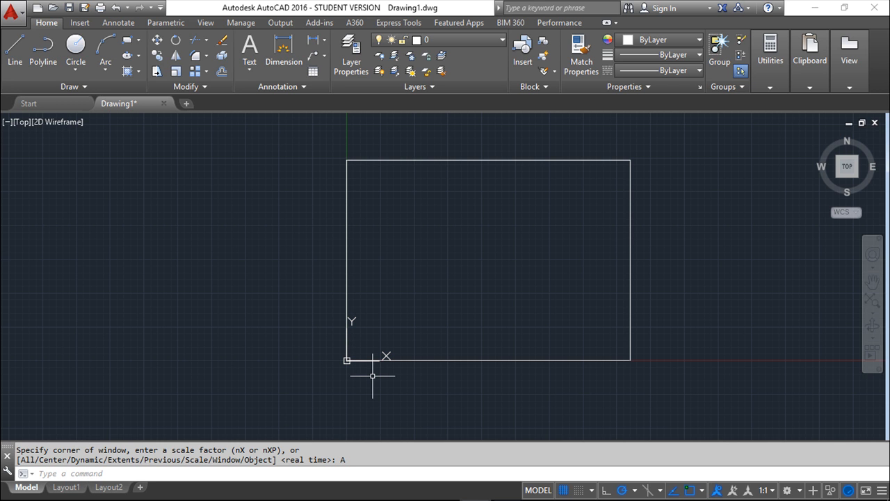
pyautogui.click(10, 50)
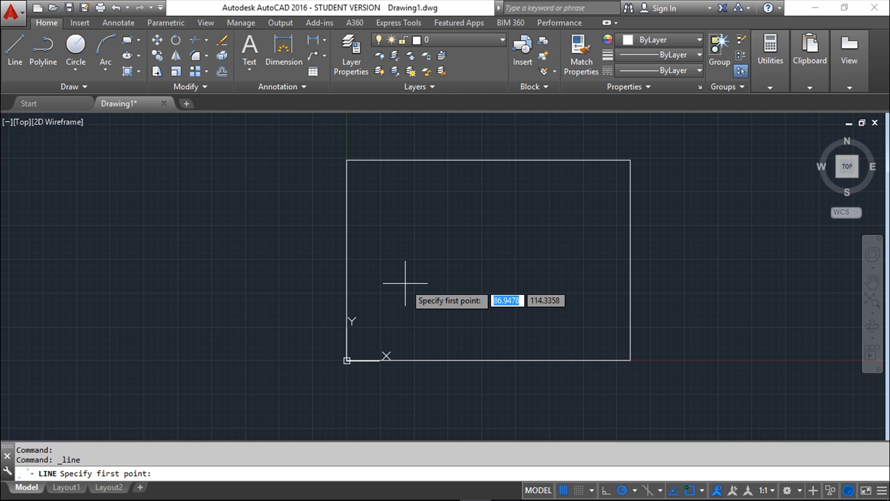
pyautogui.write('20')
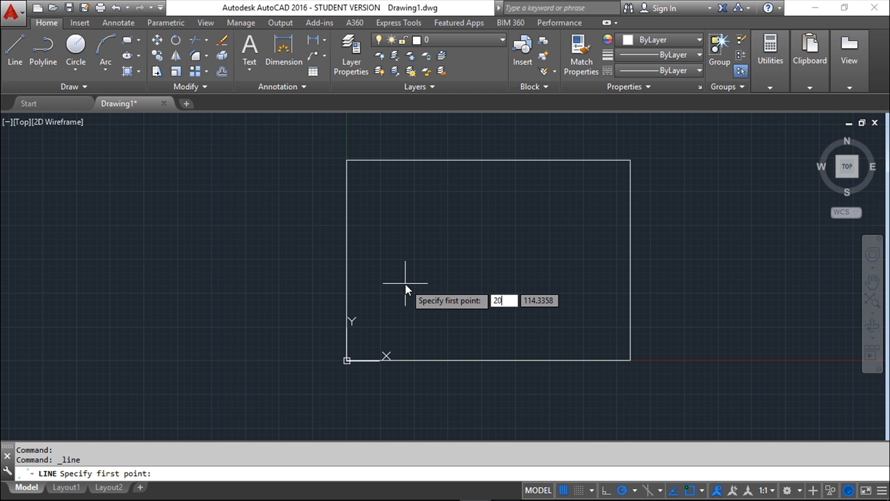
pyautogui.press('Tab')
pyautogui.write('50')
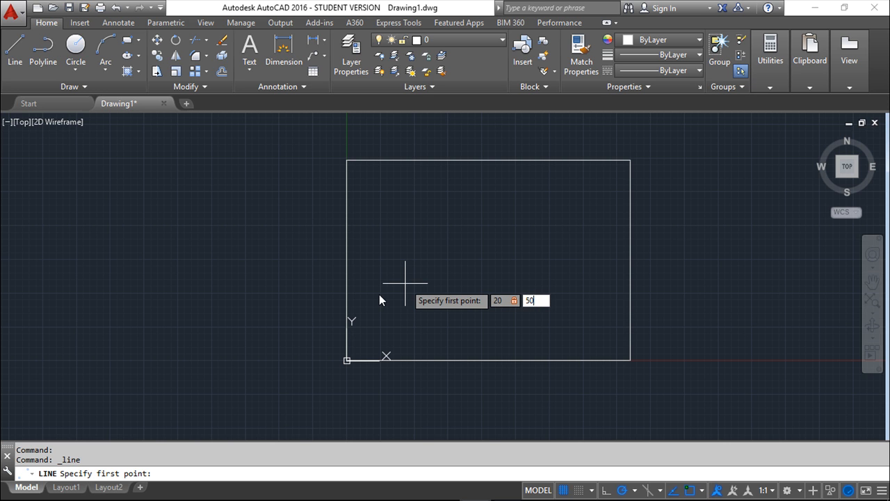
pyautogui.press('Return')
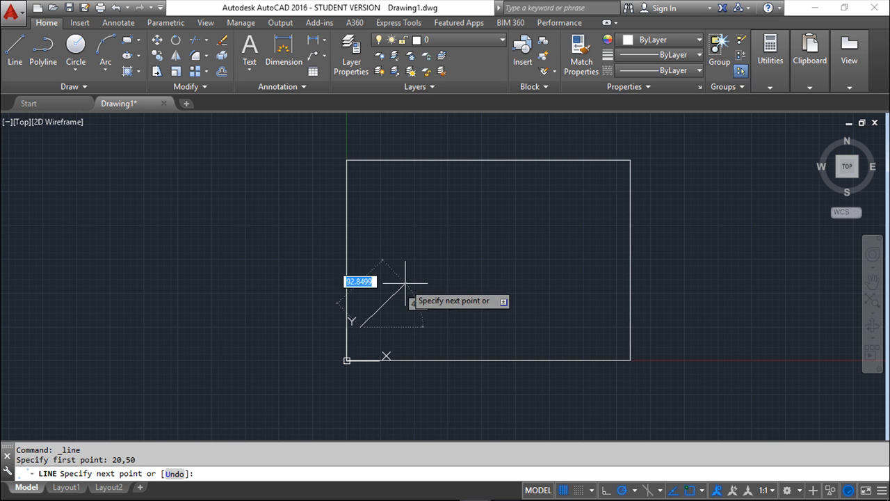
pyautogui.moveTo(443, 300); pyautogui.dragTo(489, 258, button='middle')
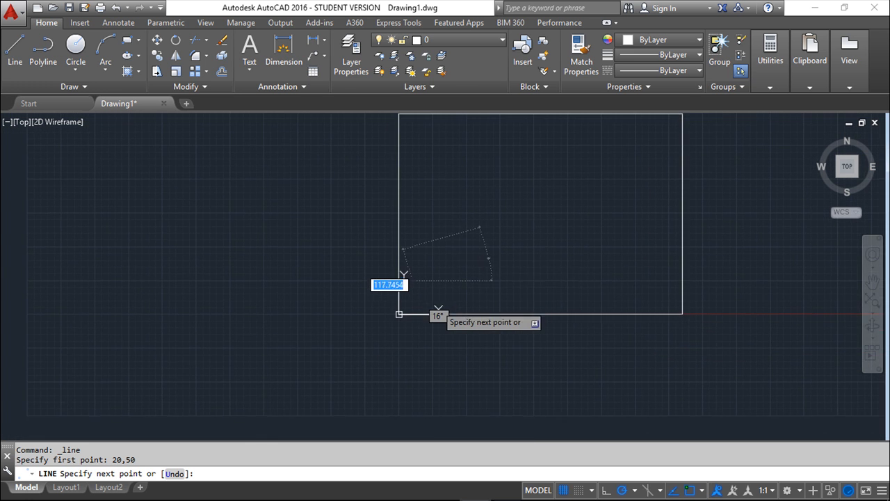
pyautogui.scroll(2, 484, 262)
pyautogui.scroll(2, 484, 262)
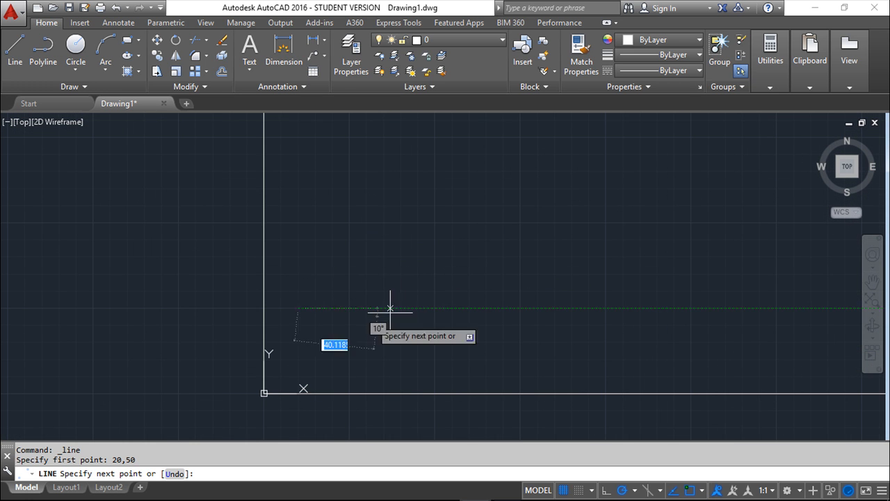
pyautogui.moveTo(420, 269); pyautogui.dragTo(465, 237, button='middle')
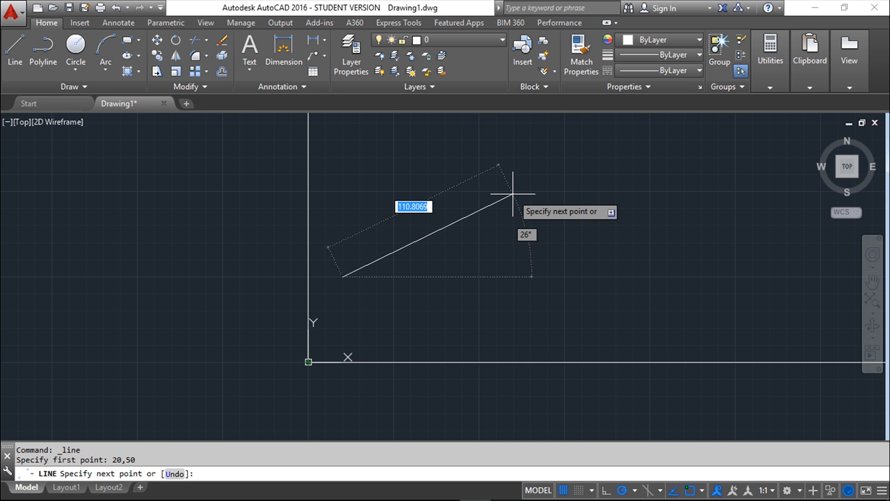
pyautogui.write('@')
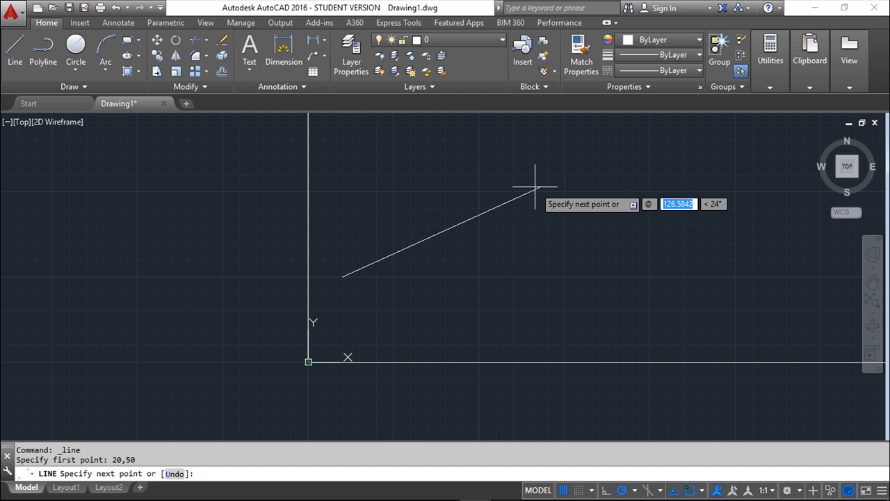
pyautogui.write('20')
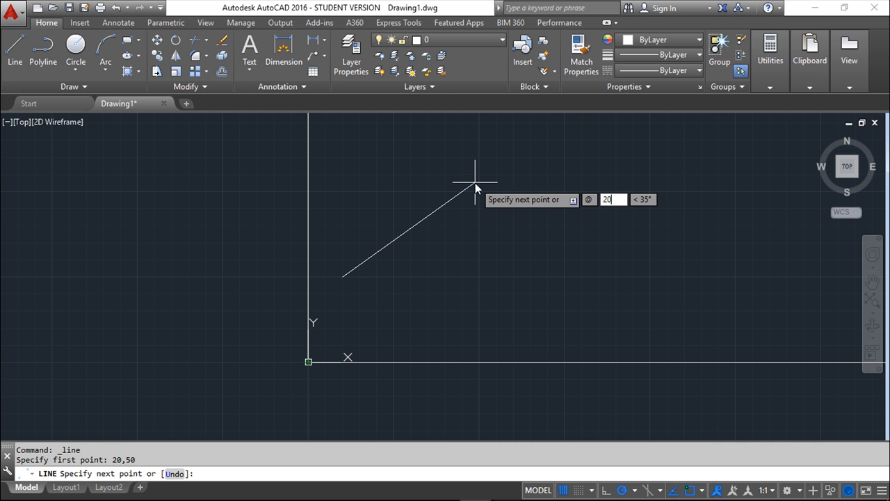
pyautogui.press('Tab')
pyautogui.write('50')
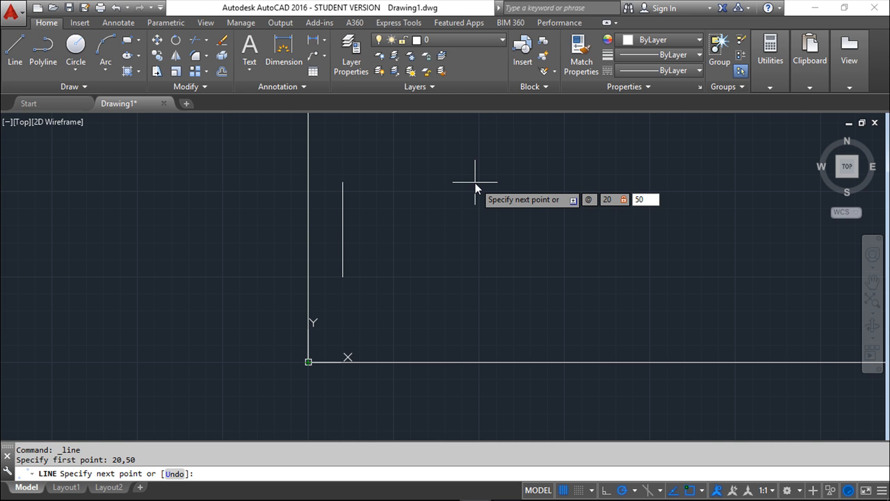
pyautogui.press('Return')
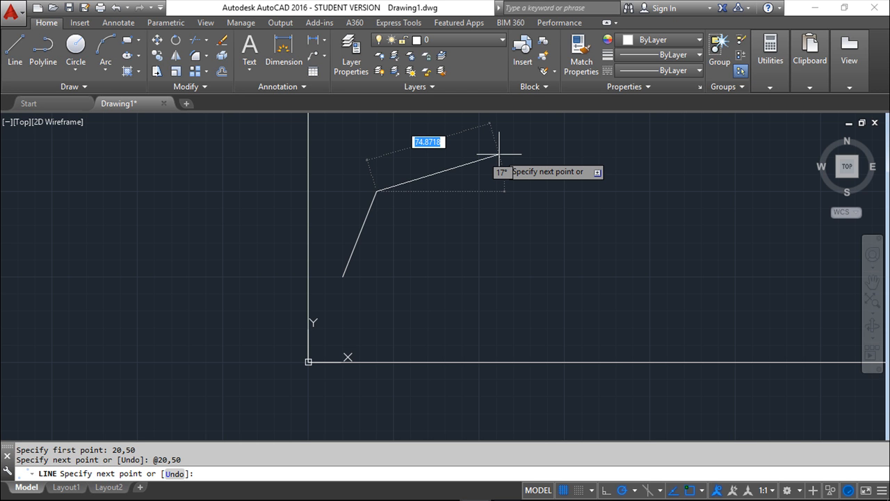
pyautogui.press('Escape')
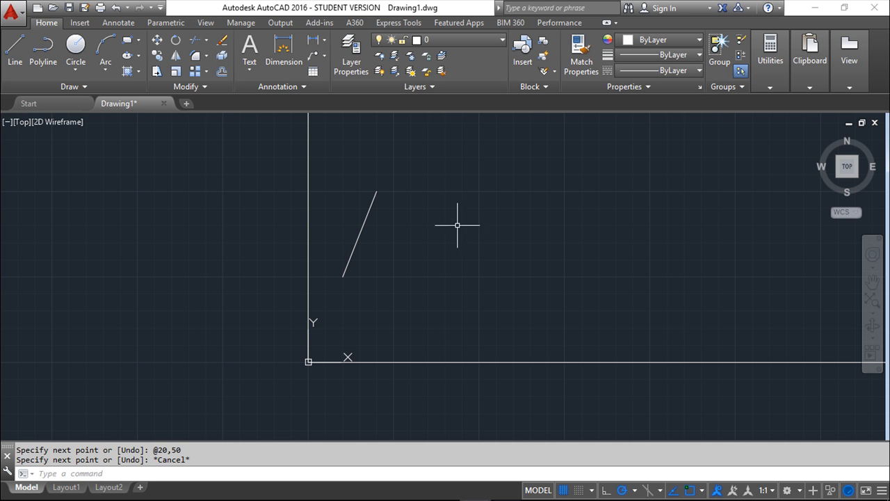
pyautogui.click(16, 43)
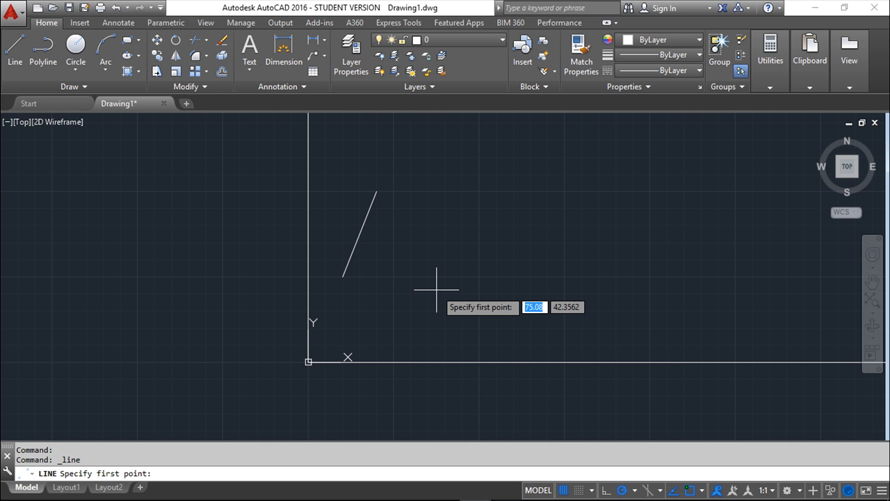
pyautogui.write('0')
pyautogui.press('Tab')
pyautogui.write('0')
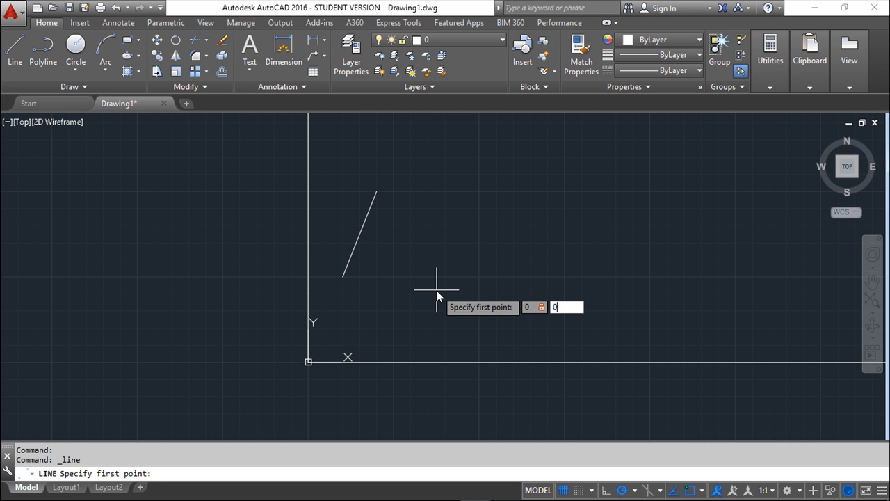
pyautogui.press('Return')
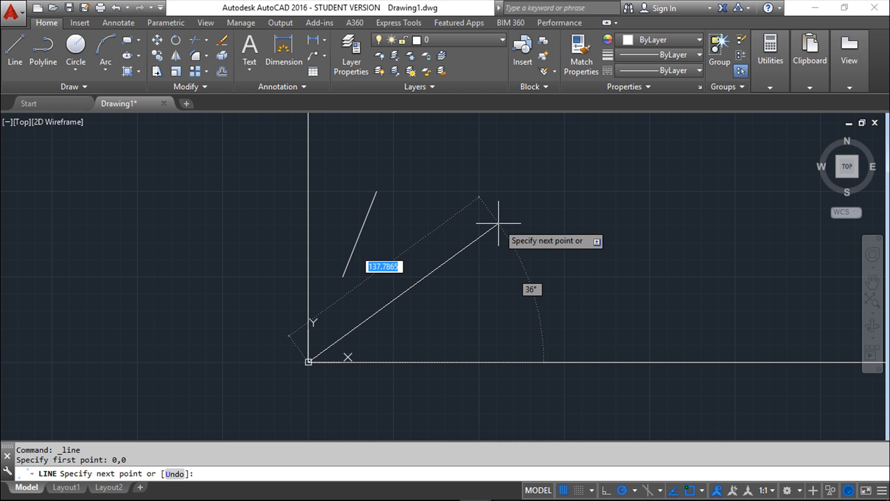
pyautogui.write('@')
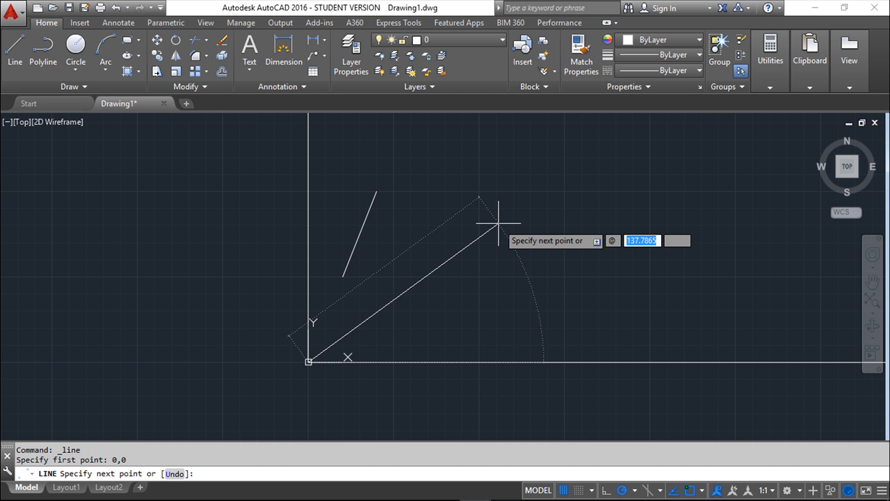
pyautogui.write('150')
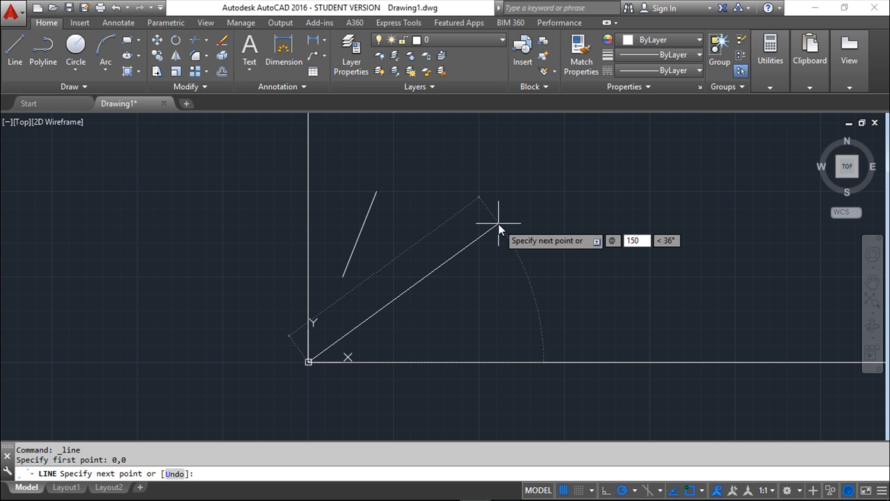
pyautogui.press('Tab')
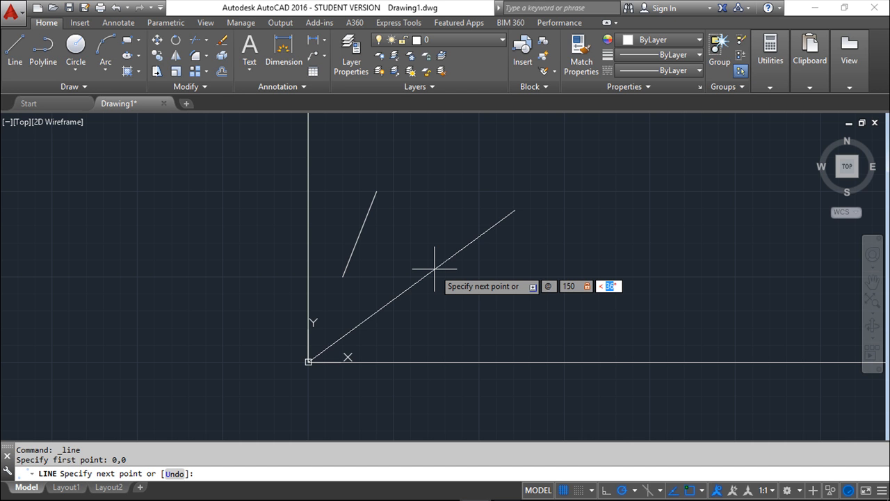
pyautogui.write('45')
pyautogui.press('Return')
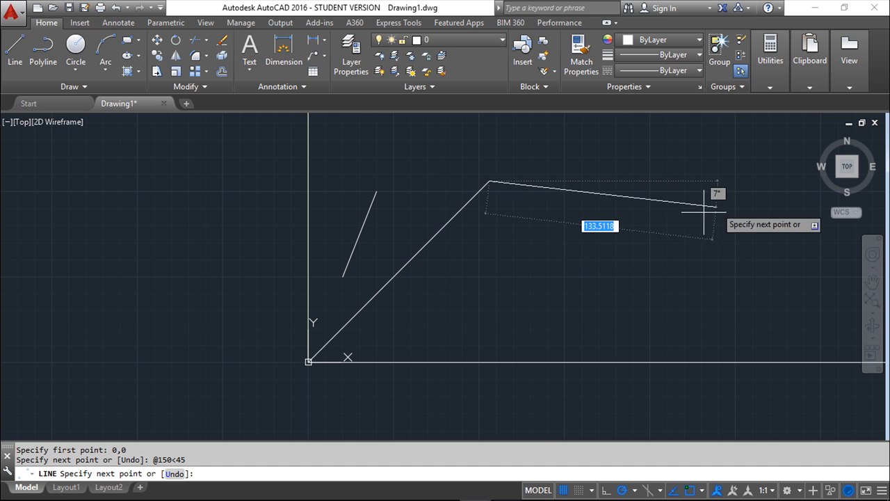
pyautogui.moveTo(632, 239)
pyautogui.mouseDown(button='middle')
pyautogui.moveTo(622, 288)
pyautogui.moveTo(568, 327)
pyautogui.mouseUp(button='middle')
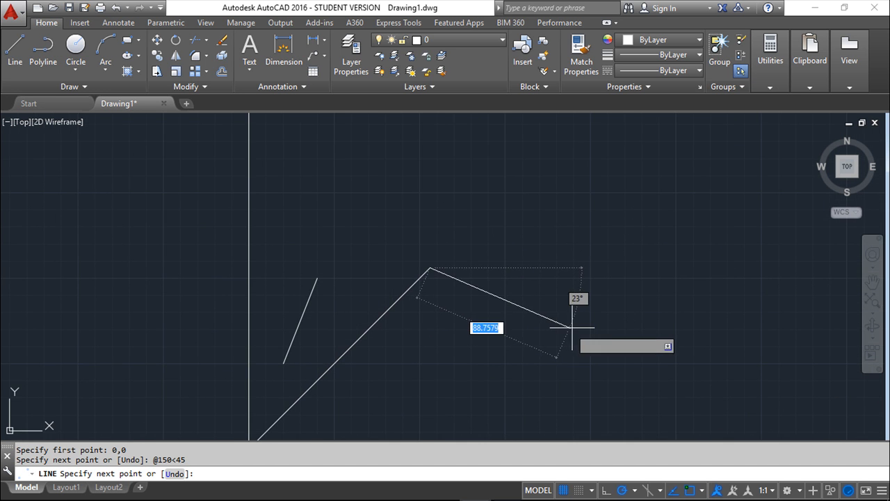
pyautogui.moveTo(656, 308); pyautogui.dragTo(657, 266, button='middle')
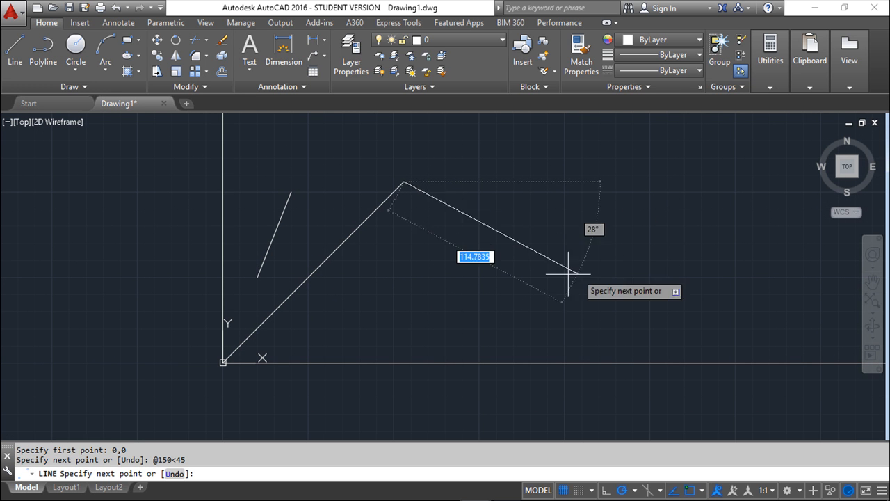
pyautogui.moveTo(549, 251); pyautogui.dragTo(543, 302, button='middle')
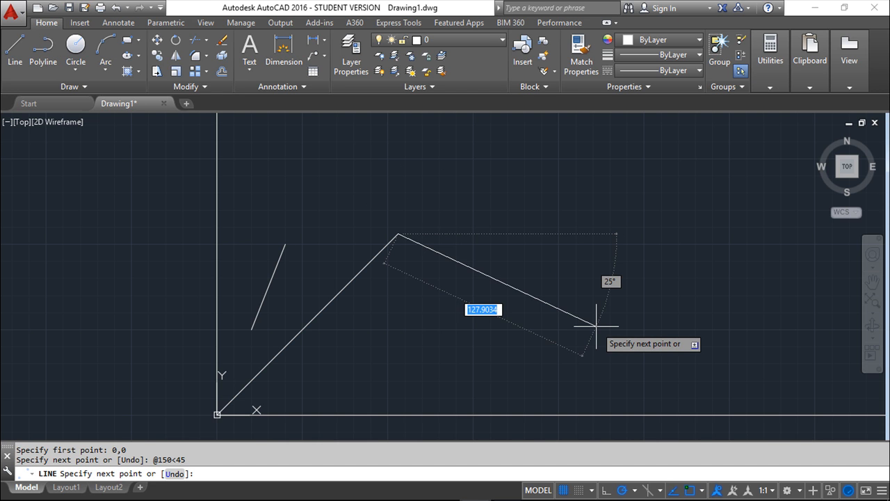
pyautogui.press('Escape')
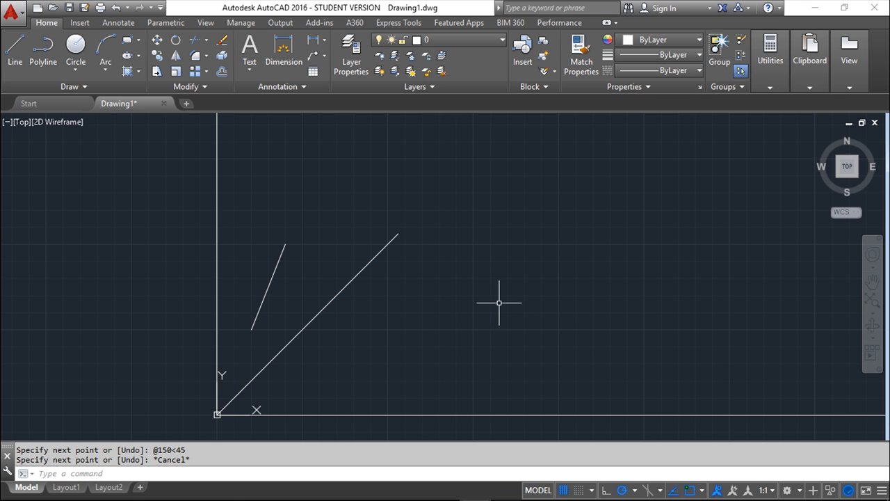
pyautogui.click(14, 52)
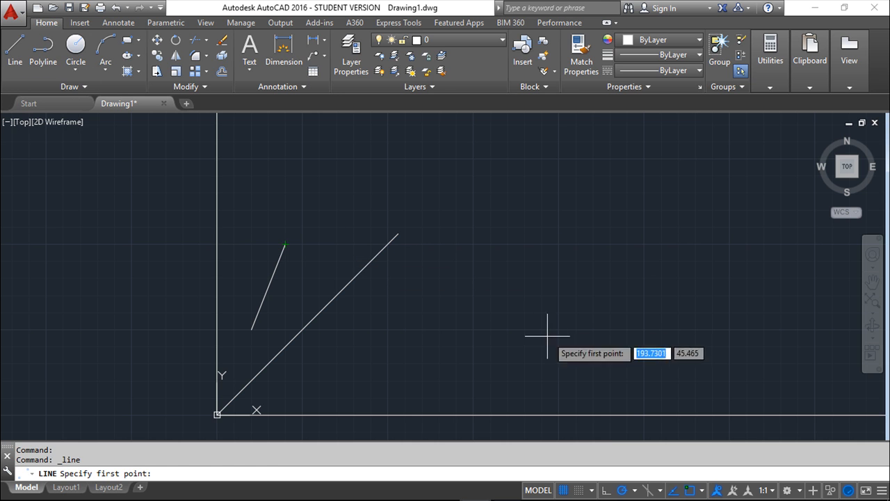
pyautogui.click(502, 309)
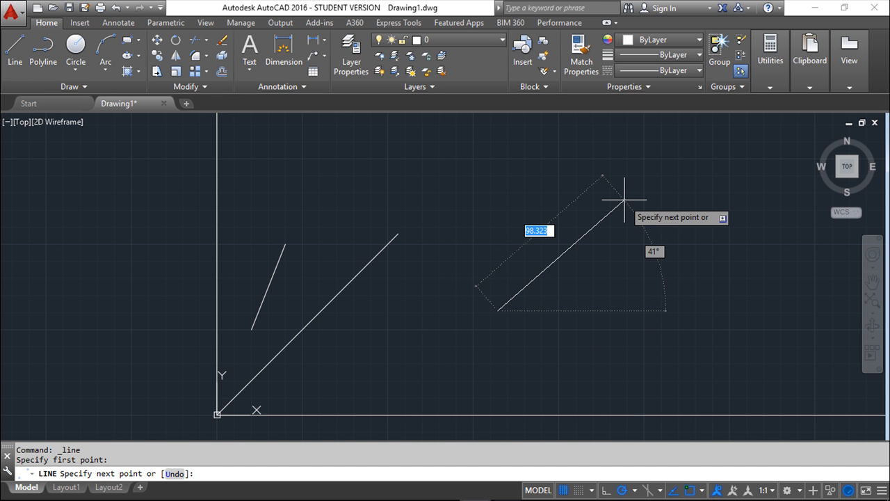
pyautogui.write('@')
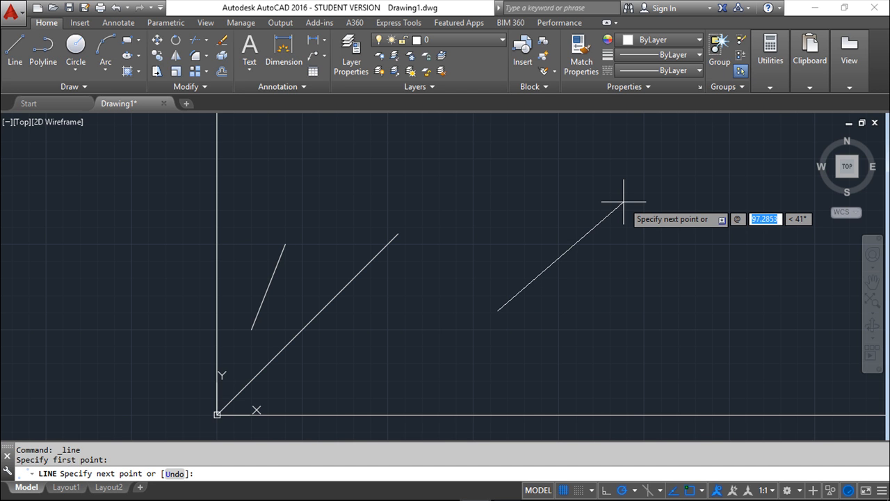
pyautogui.write('30')
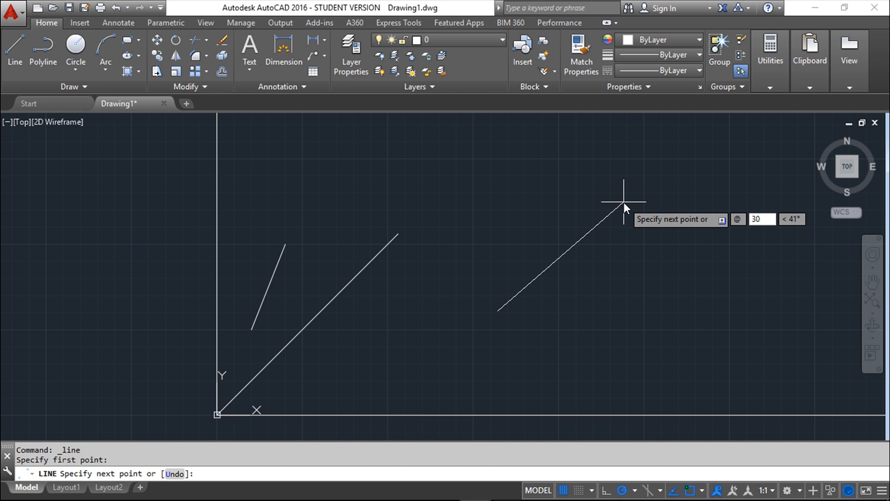
pyautogui.write('.15')
pyautogui.press('Tab')
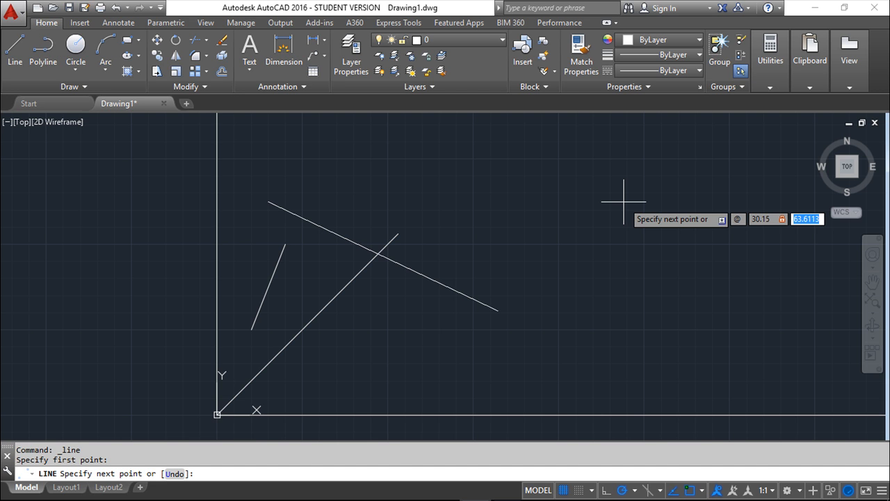
pyautogui.write('4')
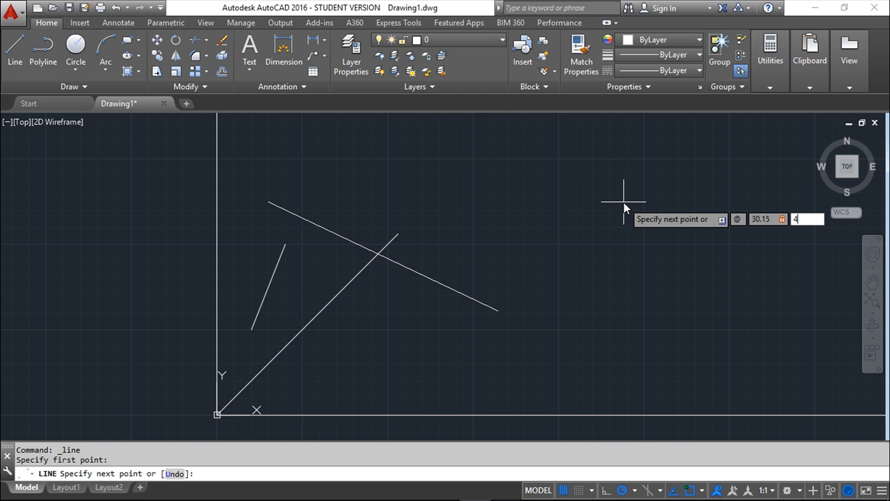
pyautogui.write('0.65')
pyautogui.press('Escape')
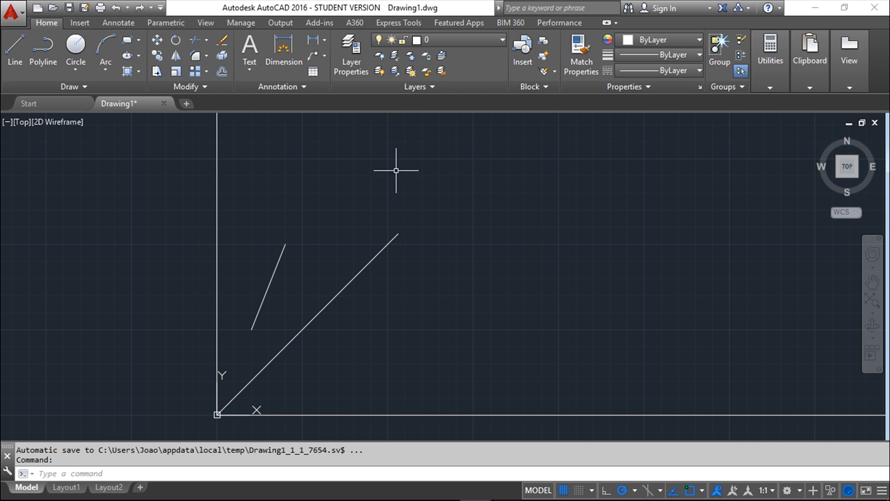
pyautogui.click(17, 47)
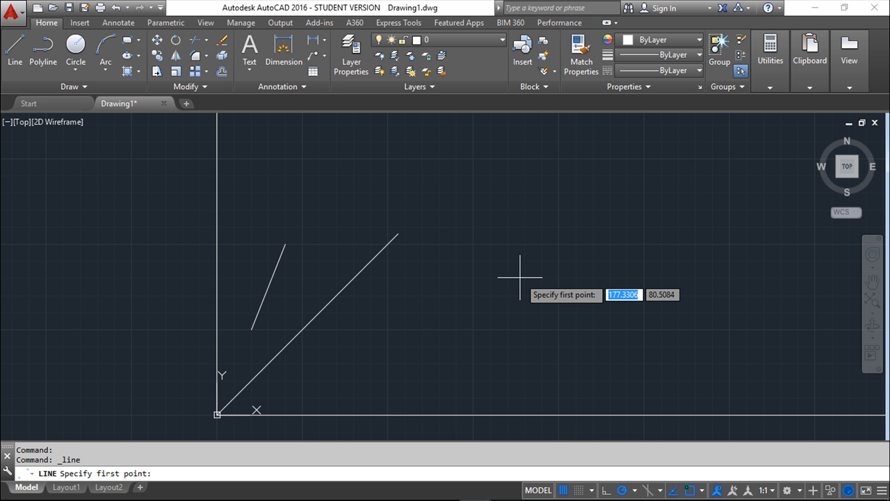
pyautogui.press('Escape')
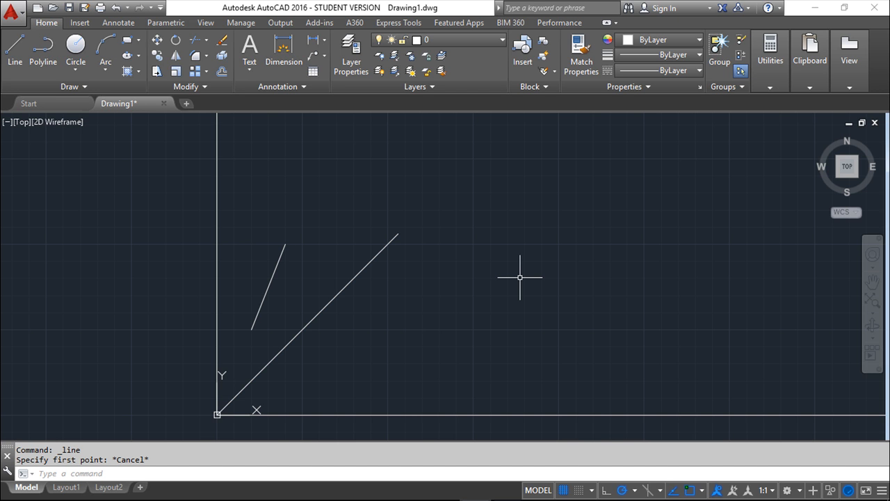
pyautogui.press('Escape')
pyautogui.press('Escape')
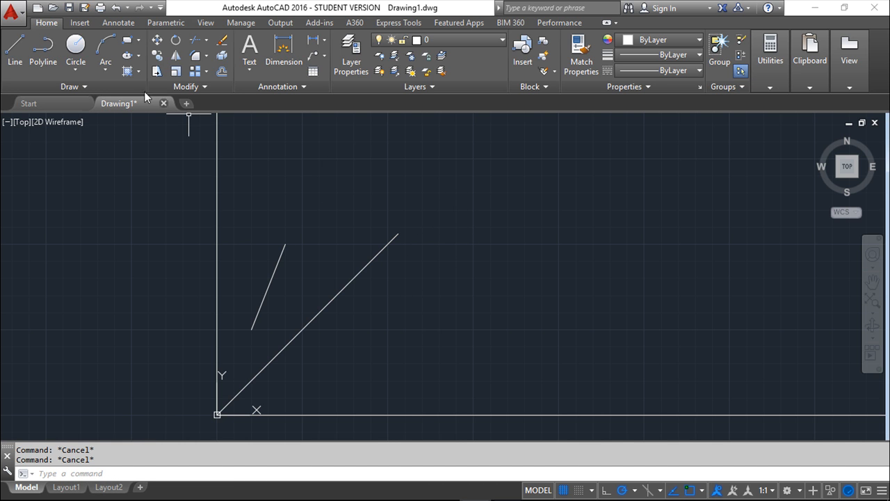
# Step: Draw a single freehand line sloping down to the right in the empty area beyond the 45° line's upper end
pyautogui.click(13, 50)
pyautogui.click(461, 182)
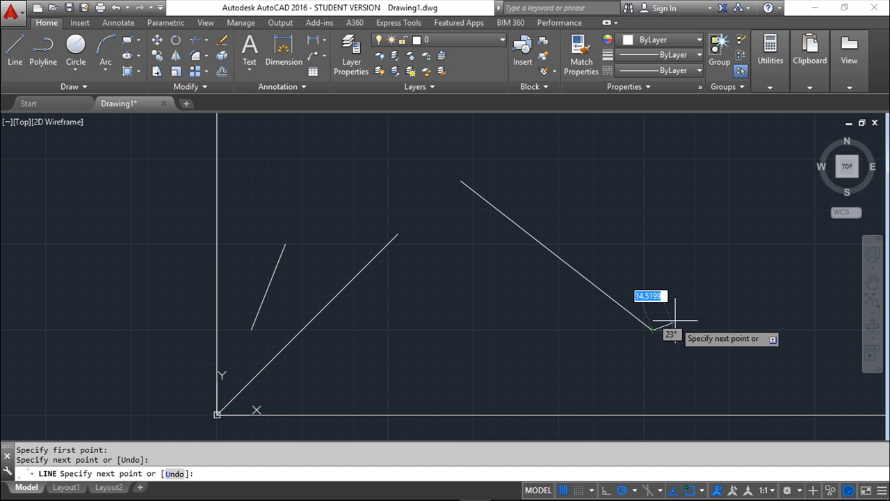
pyautogui.click(652, 329)
pyautogui.rightClick(698, 321)
pyautogui.click(729, 330)
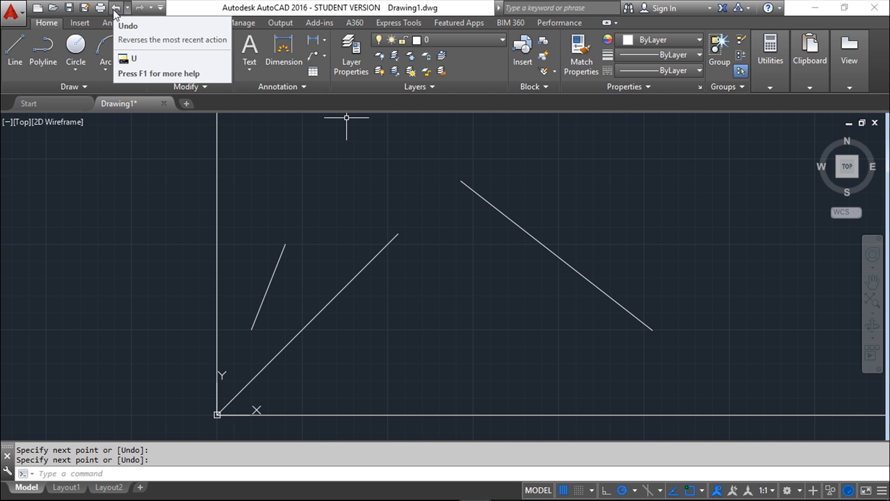
pyautogui.press('Escape')
pyautogui.write('n')
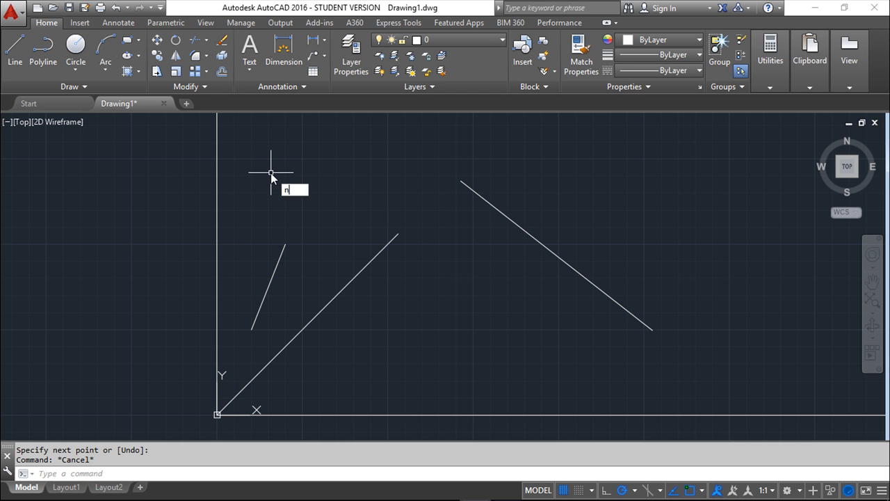
pyautogui.press('BackSpace')
pyautogui.write('undo')
pyautogui.press('Return')
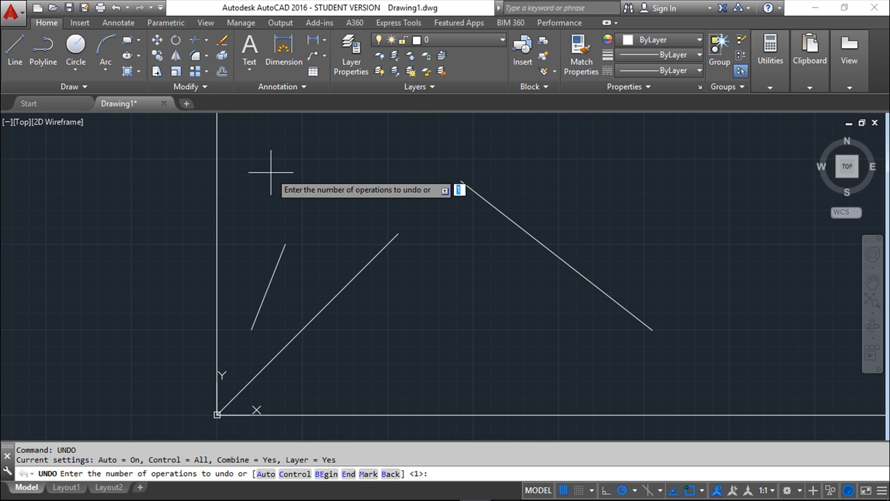
pyautogui.press('Escape')
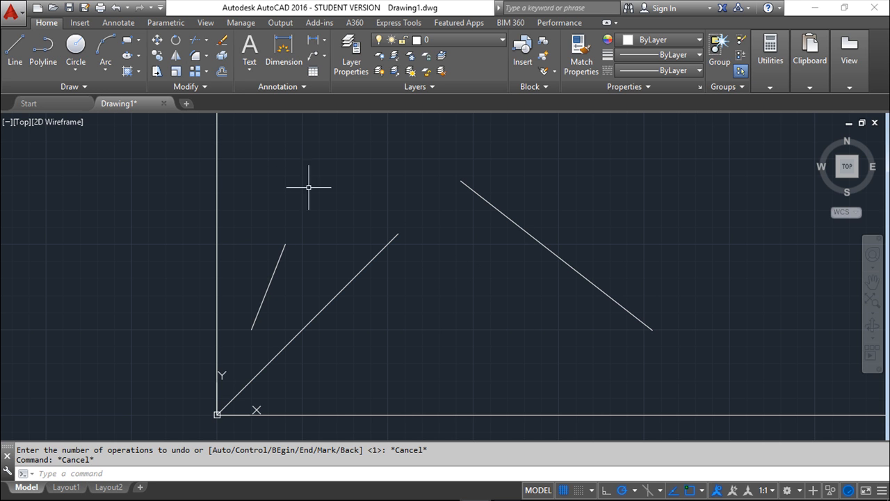
# Step: Undo the last drawn line and restore it with Redo
pyautogui.click(116, 7)
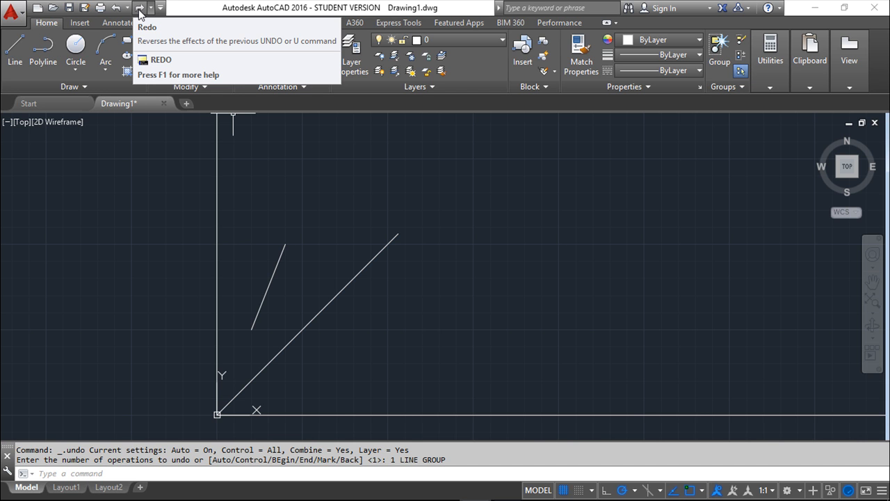
pyautogui.click(139, 9)
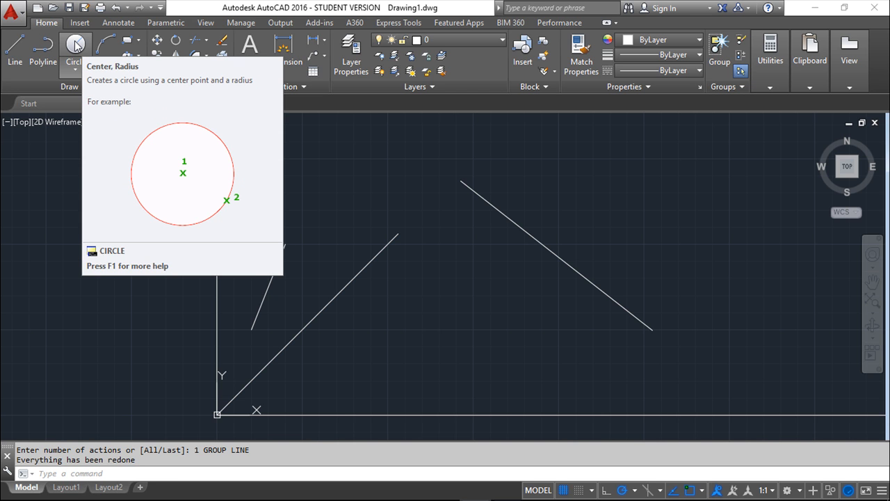
# Step: Draw another single line about 114 units long, descending at about 31°, to the right of the last line
pyautogui.click(15, 44)
pyautogui.click(582, 181)
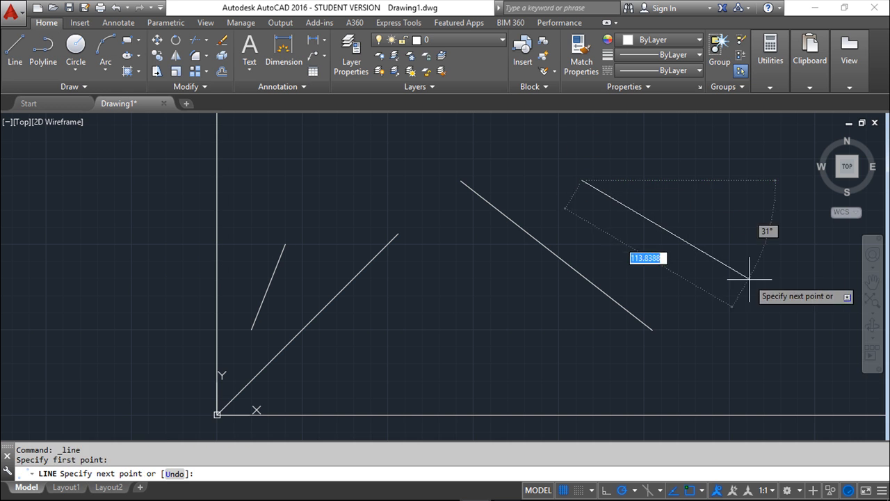
pyautogui.click(752, 278)
pyautogui.rightClick(781, 268)
pyautogui.click(810, 274)
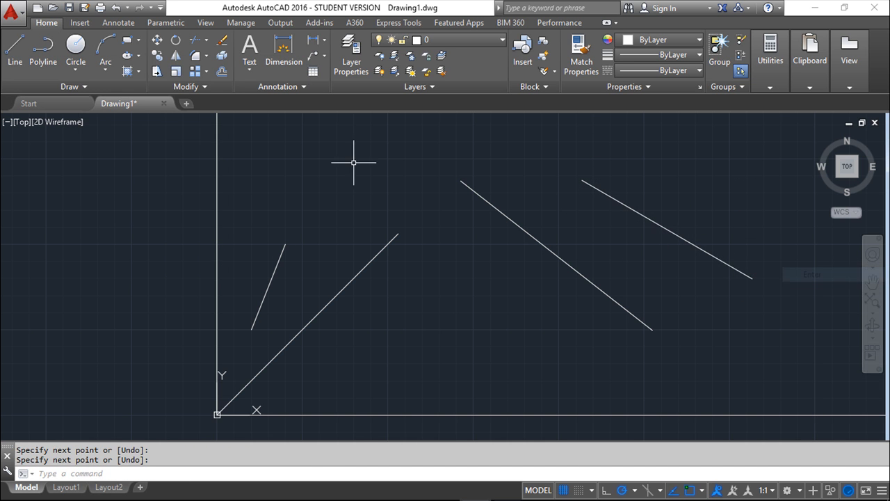
# Step: Draw a circle with a radius of about 40 between the 45° line and the first freehand sloping line
pyautogui.click(76, 46)
pyautogui.click(433, 302)
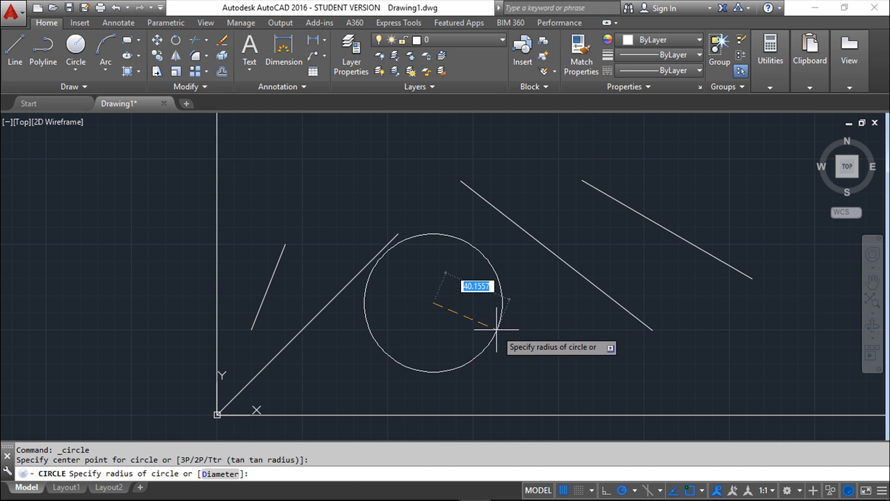
pyautogui.click(497, 331)
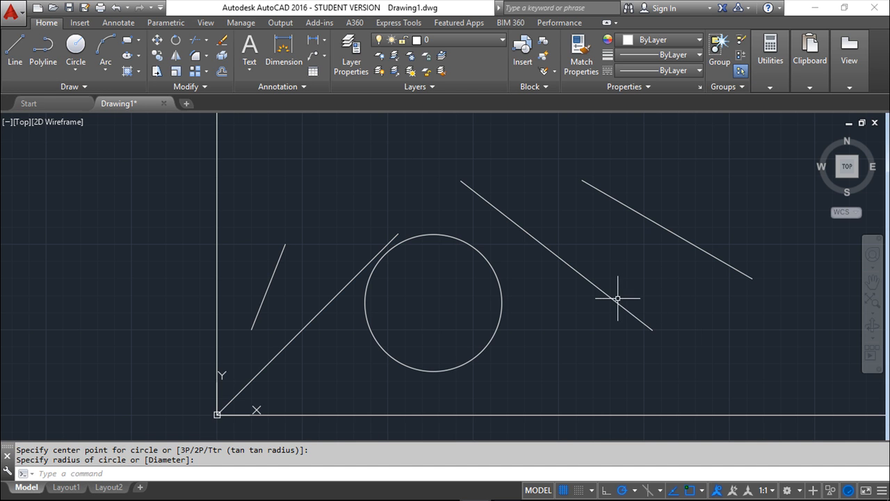
# Step: Erase the long sloping line just to the right of the circle
pyautogui.moveTo(611, 298)
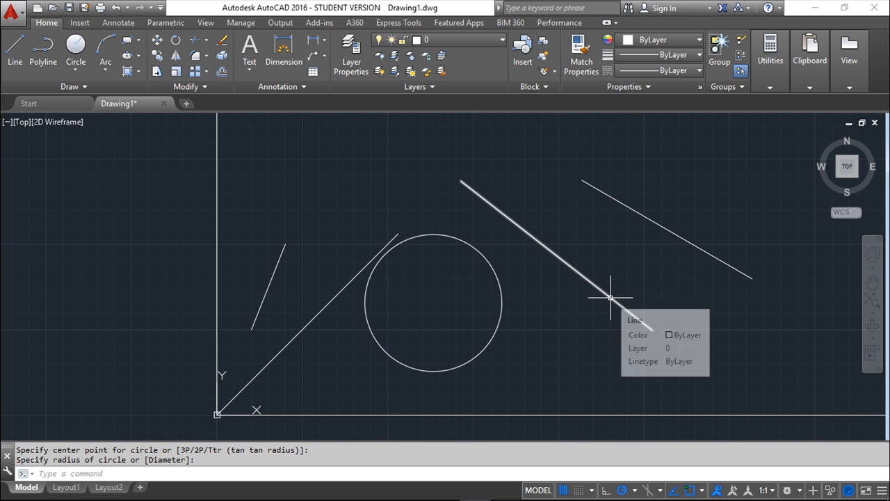
pyautogui.click(611, 297)
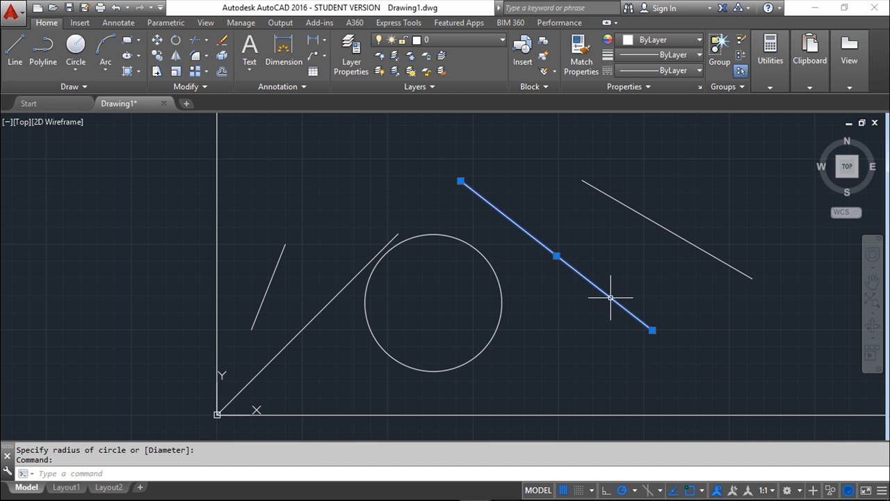
pyautogui.press('Delete')
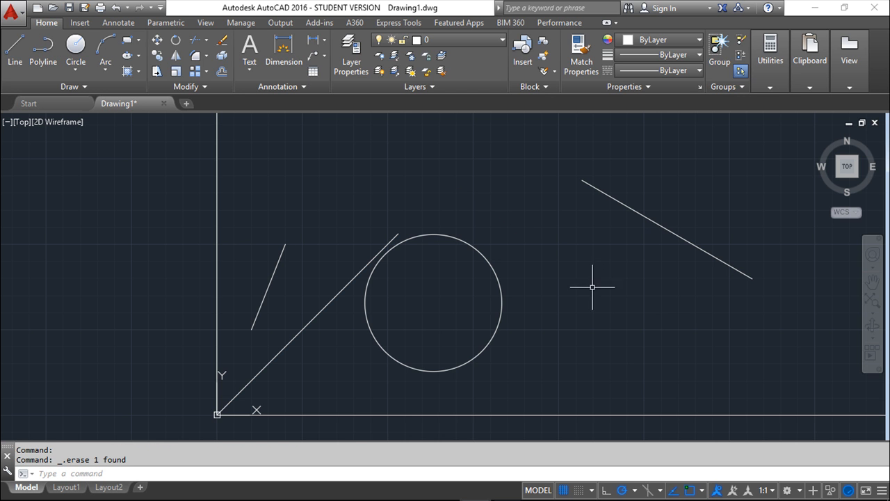
# Step: Draw a single line crossing the remaining freehand line, running from its upper right down to its lower left
pyautogui.click(15, 47)
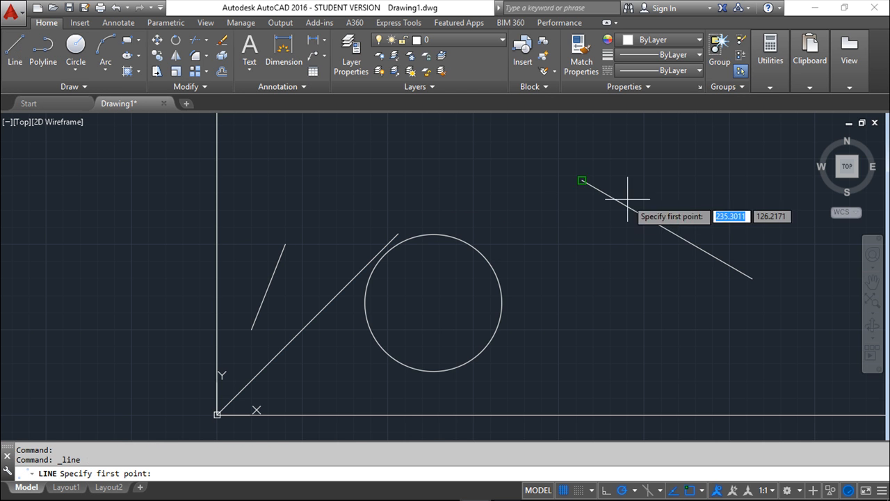
pyautogui.click(764, 167)
pyautogui.click(663, 310)
pyautogui.rightClick(741, 364)
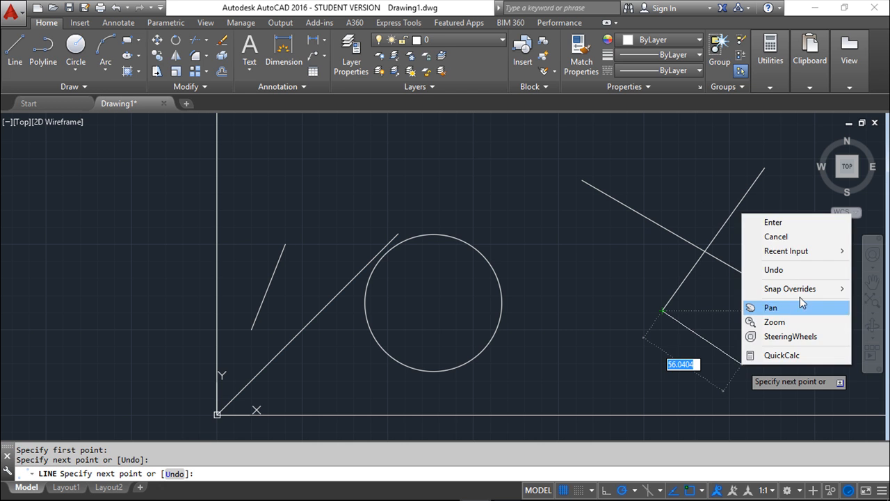
pyautogui.click(789, 222)
# Step: Draw a second, smaller circle above the short line near the sheet's left edge
pyautogui.click(76, 48)
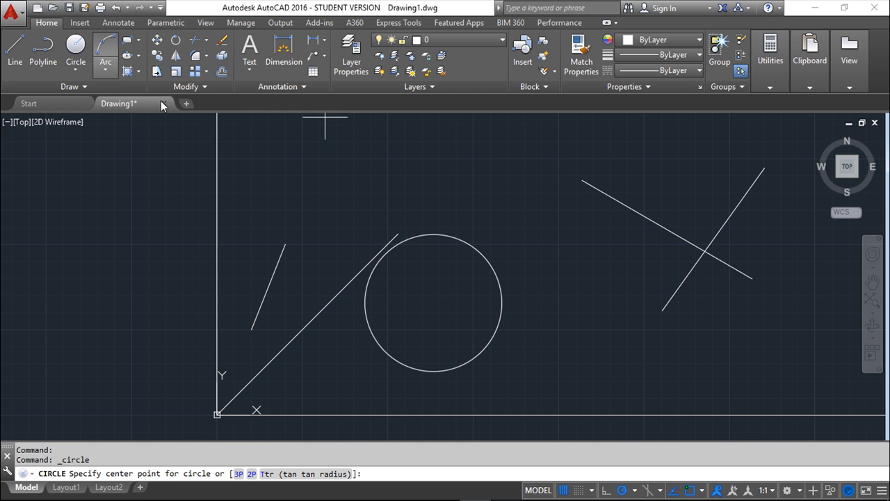
pyautogui.click(295, 160)
pyautogui.click(332, 195)
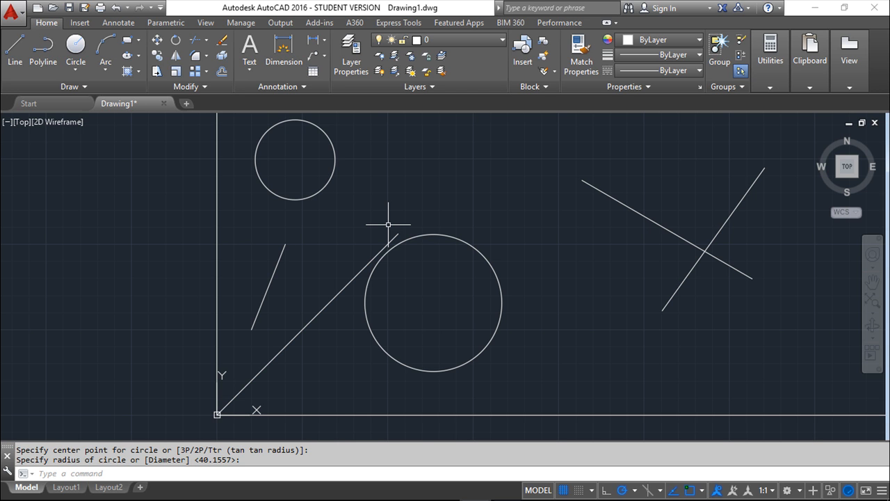
# Step: Restore the erased sloping line with the OOPS command, keeping the objects drawn since
pyautogui.write('OOPS')
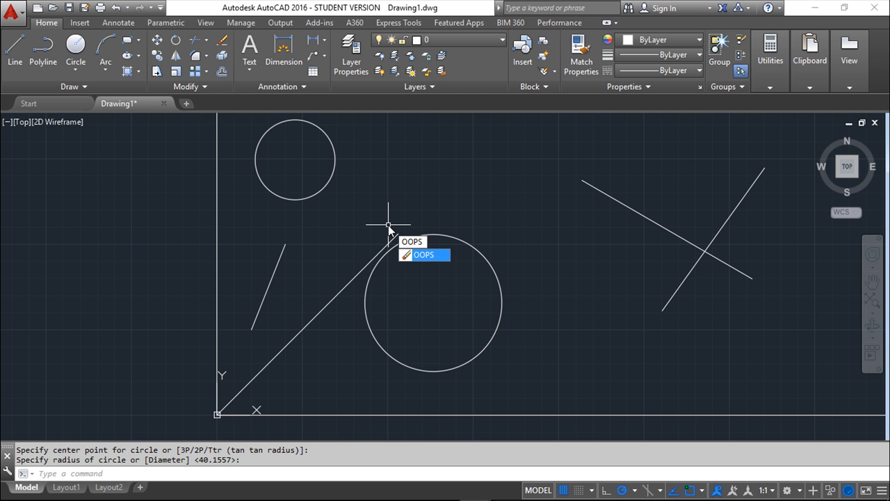
pyautogui.press('Return')
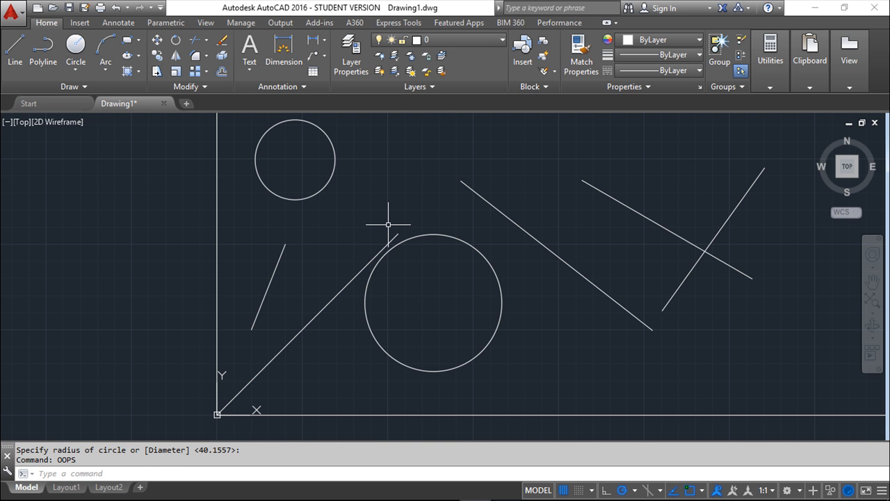